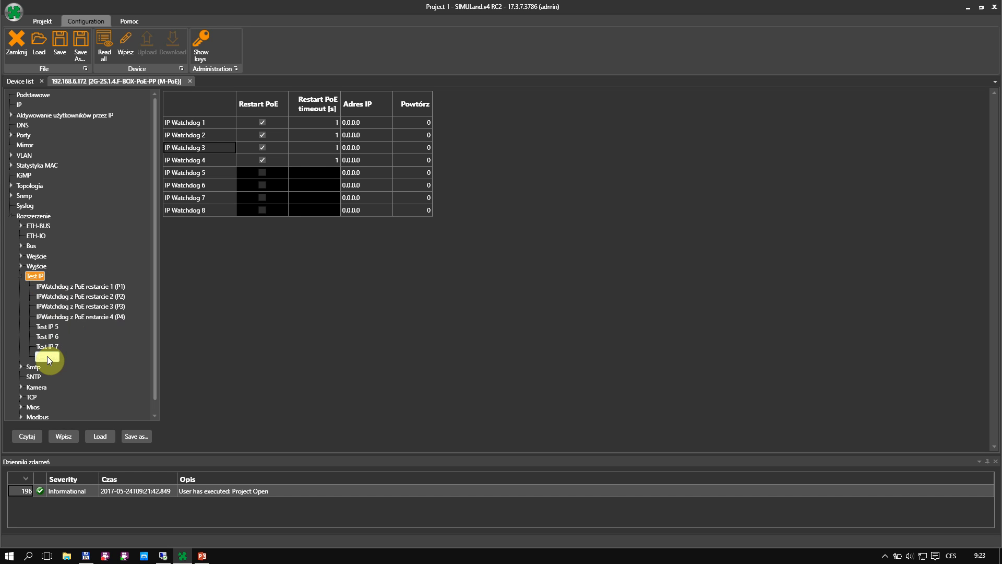
Name the first IP watchdog Test and toggle its Restart PoE option off and back on.
{"action": "left_click", "coordinate": [209, 125]}
{"action": "type", "text": "Test"}
{"action": "left_click", "coordinate": [263, 123]}
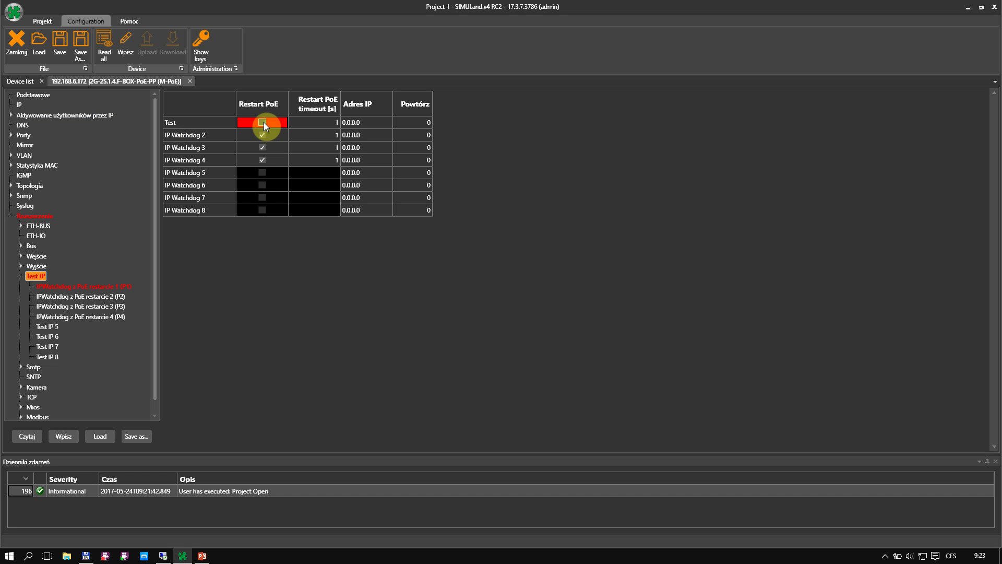
{"action": "left_click", "coordinate": [262, 122]}
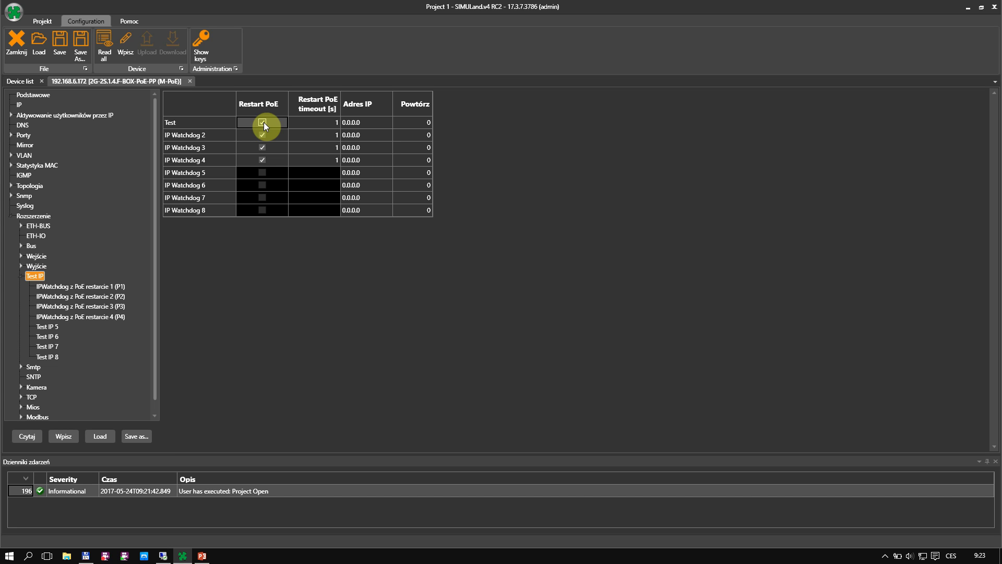
Give the Test watchdog a 3 s PoE restart timeout, IP address 192.168.6.13 and 3 repeats, and write the configuration to the device.
{"action": "left_click", "coordinate": [334, 122]}
{"action": "left_click_drag", "start_coordinate": [335, 122], "coordinate": [327, 121]}
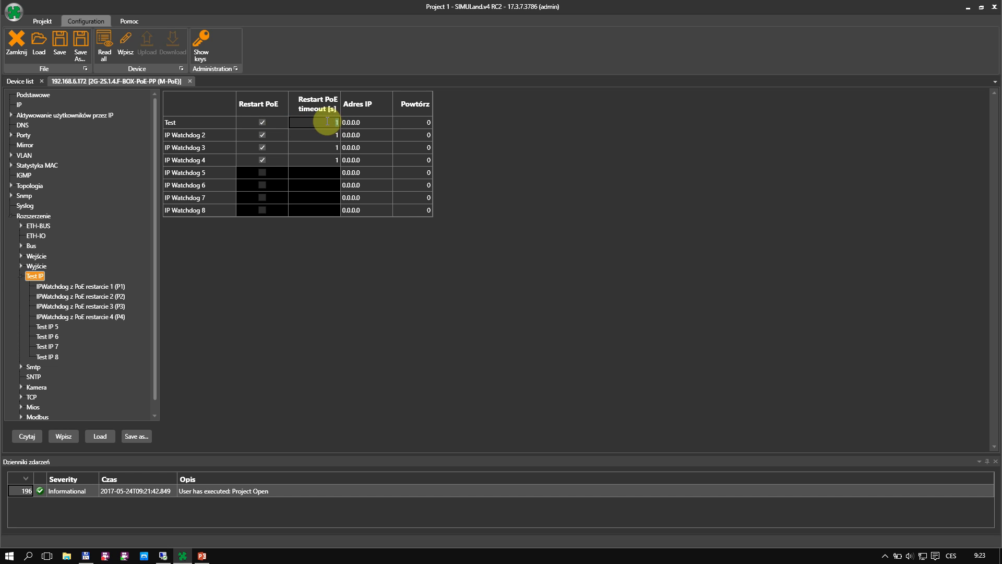
{"action": "type", "text": "3"}
{"action": "left_click", "coordinate": [355, 123]}
{"action": "type", "text": "192.168.6.13"}
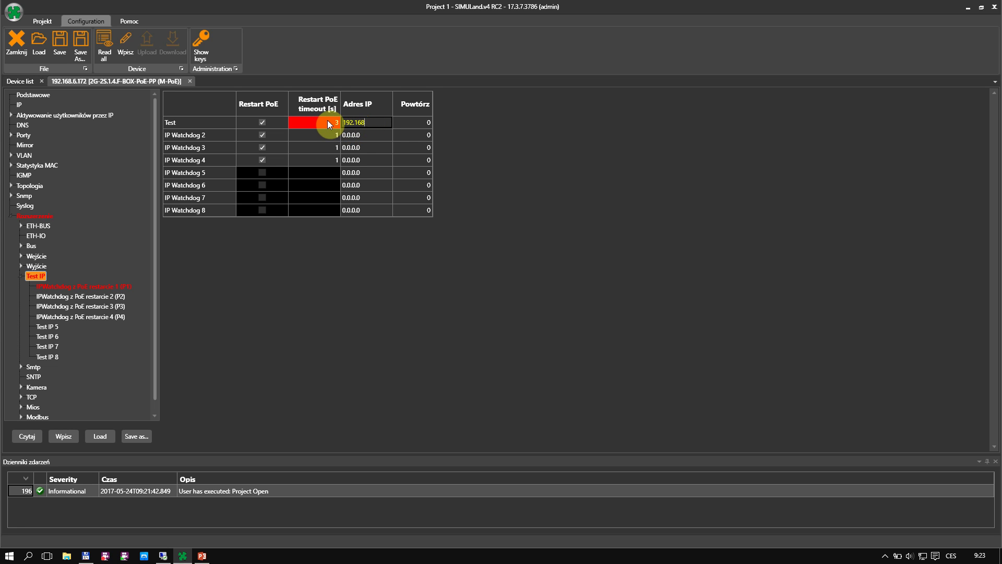
{"action": "left_click", "coordinate": [427, 122]}
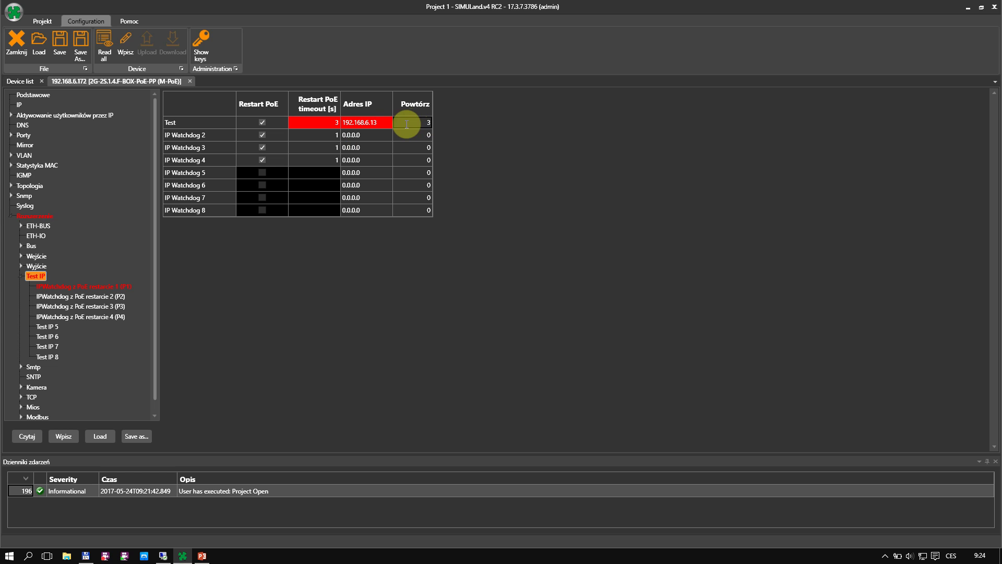
{"action": "left_click", "coordinate": [70, 436]}
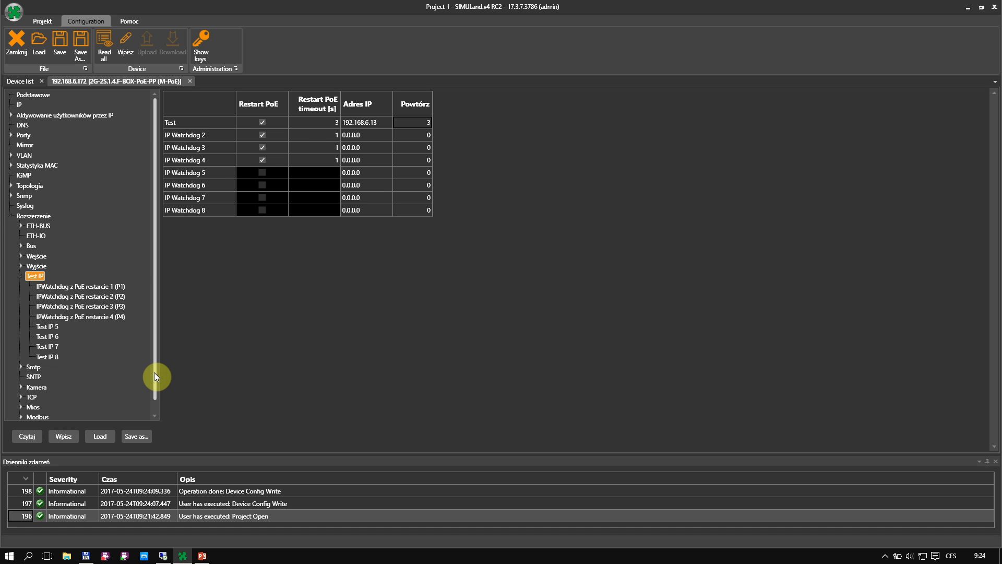
In the Events configuration, set Event 1's input to the IPWDG module with the Test [IP Watchdog 1] channel.
{"action": "left_click_drag", "start_coordinate": [155, 372], "coordinate": [150, 402]}
{"action": "left_click", "coordinate": [37, 416]}
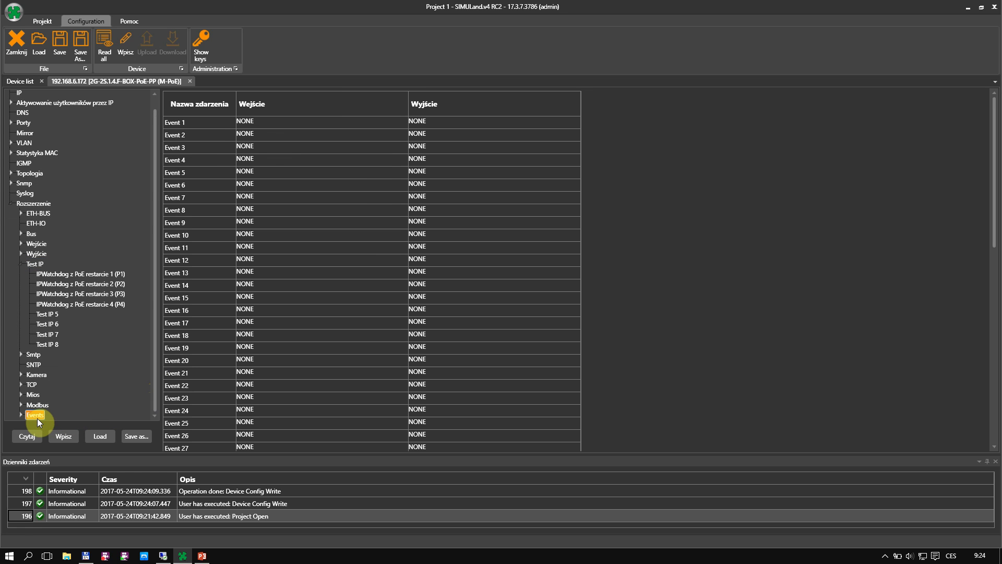
{"action": "left_click", "coordinate": [271, 125]}
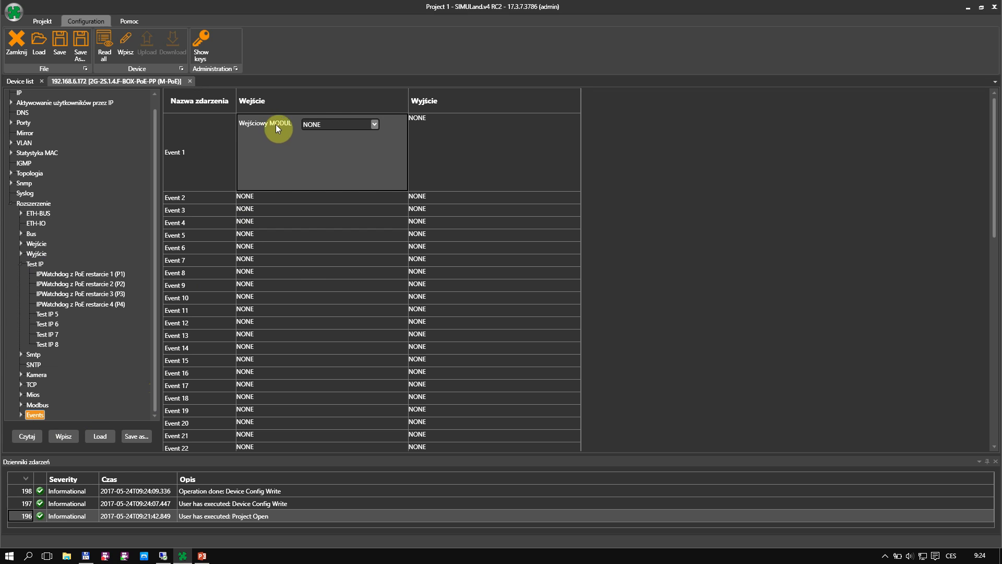
{"action": "left_click", "coordinate": [332, 123]}
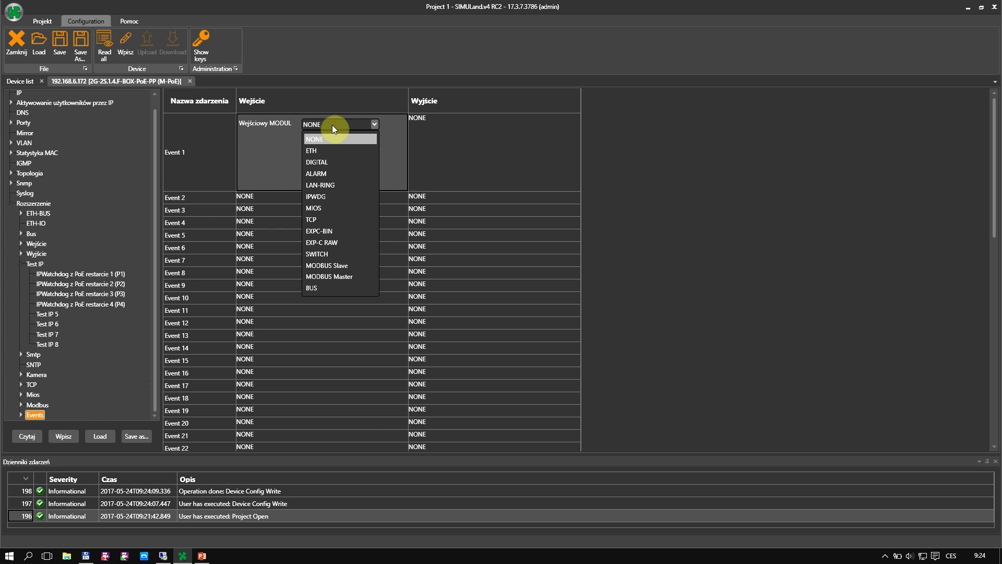
{"action": "left_click", "coordinate": [327, 194]}
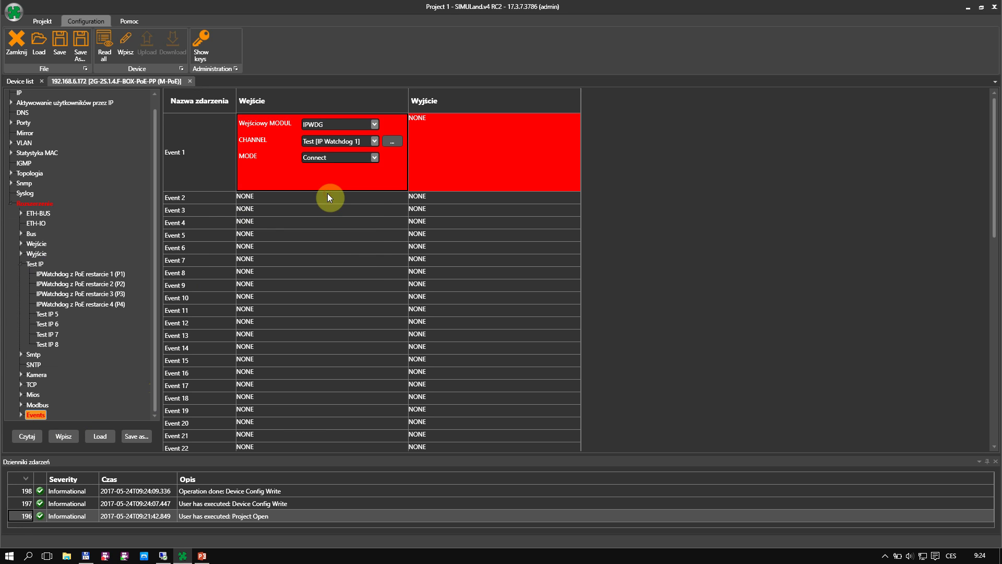
{"action": "left_click", "coordinate": [343, 140]}
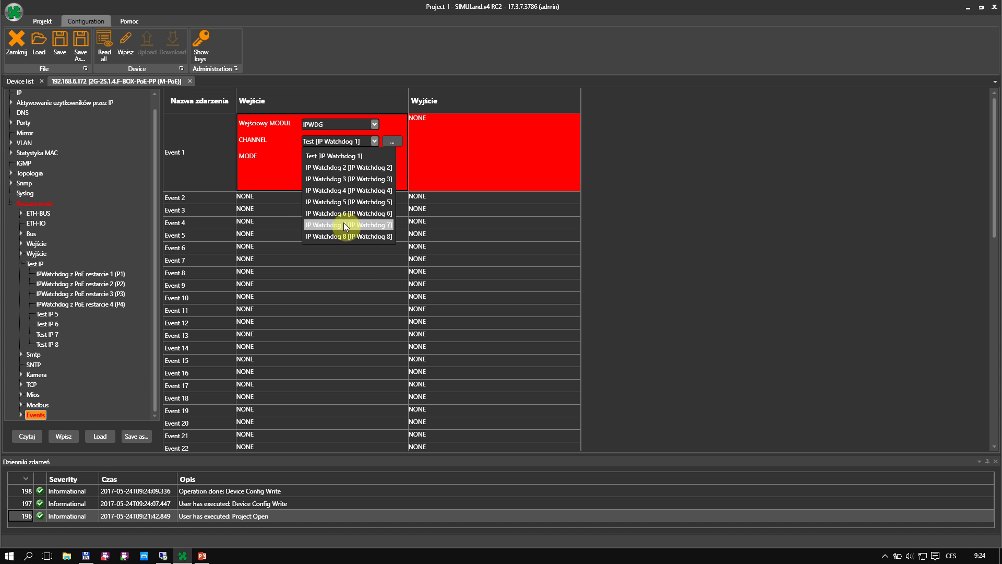
{"action": "left_click", "coordinate": [348, 155]}
Check the Test channel's settings and set Event 1's input mode to Direct with the active state Disconnected.
{"action": "left_click", "coordinate": [393, 142]}
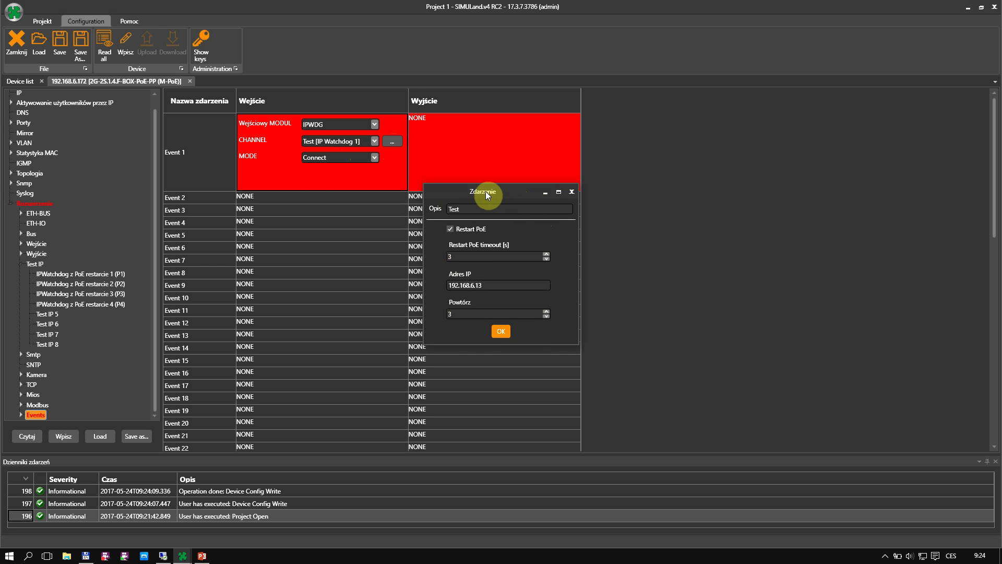
{"action": "left_click", "coordinate": [507, 331]}
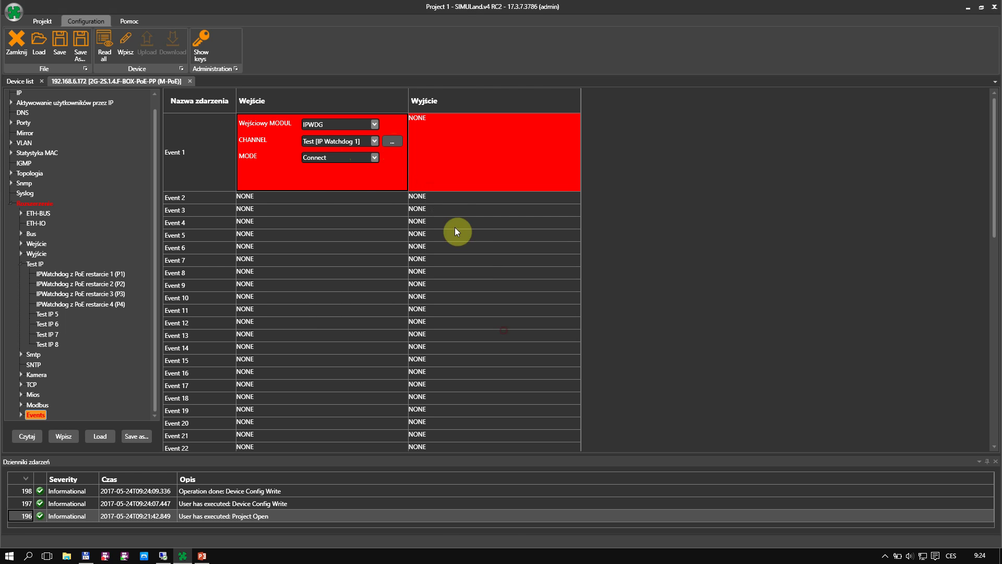
{"action": "left_click", "coordinate": [375, 158]}
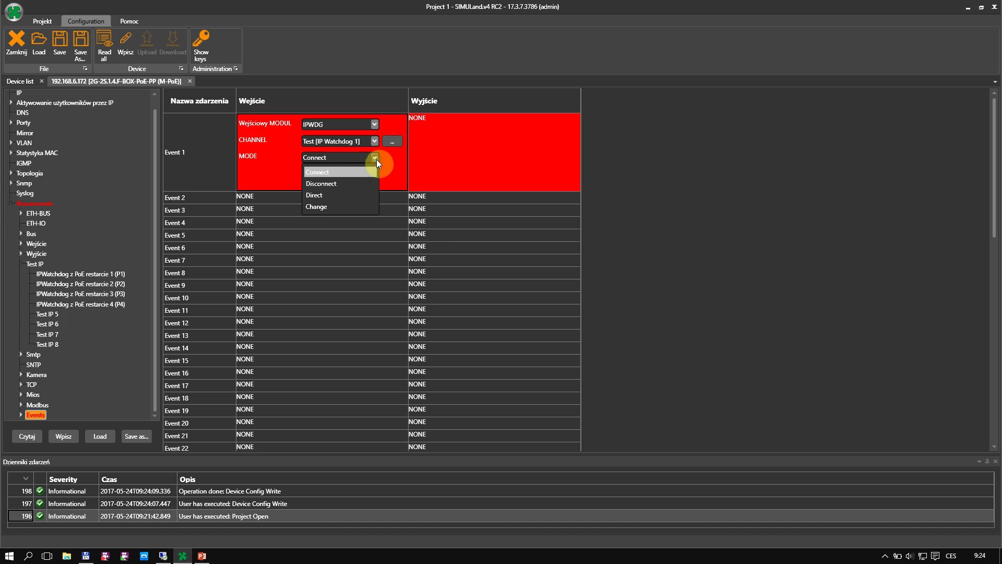
{"action": "left_click", "coordinate": [336, 196]}
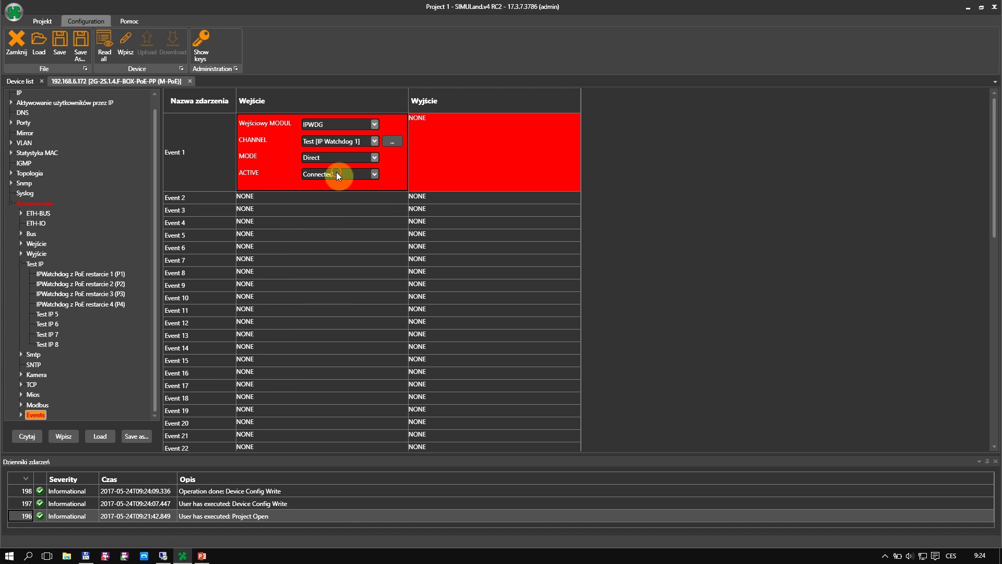
{"action": "left_click", "coordinate": [337, 174]}
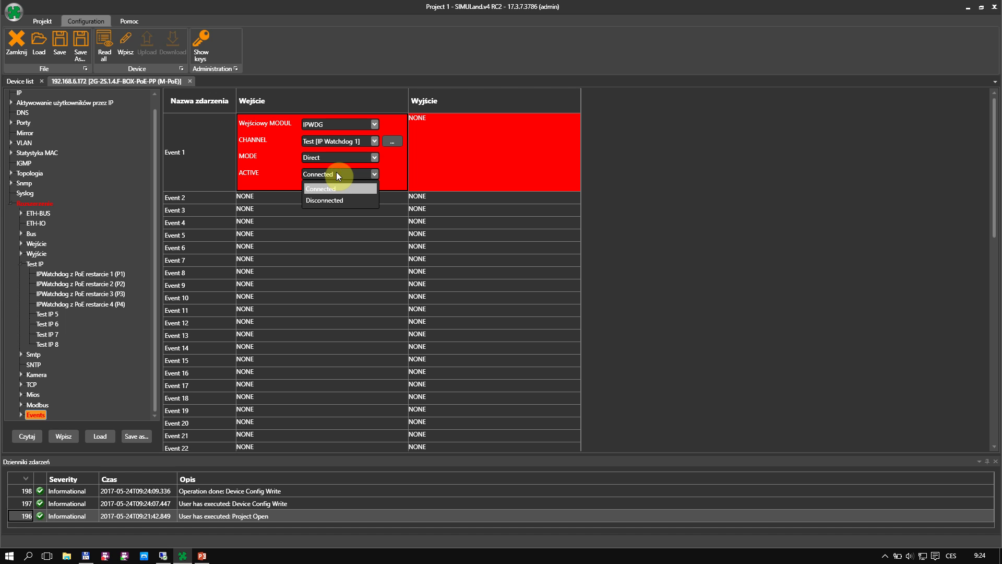
{"action": "left_click", "coordinate": [338, 202]}
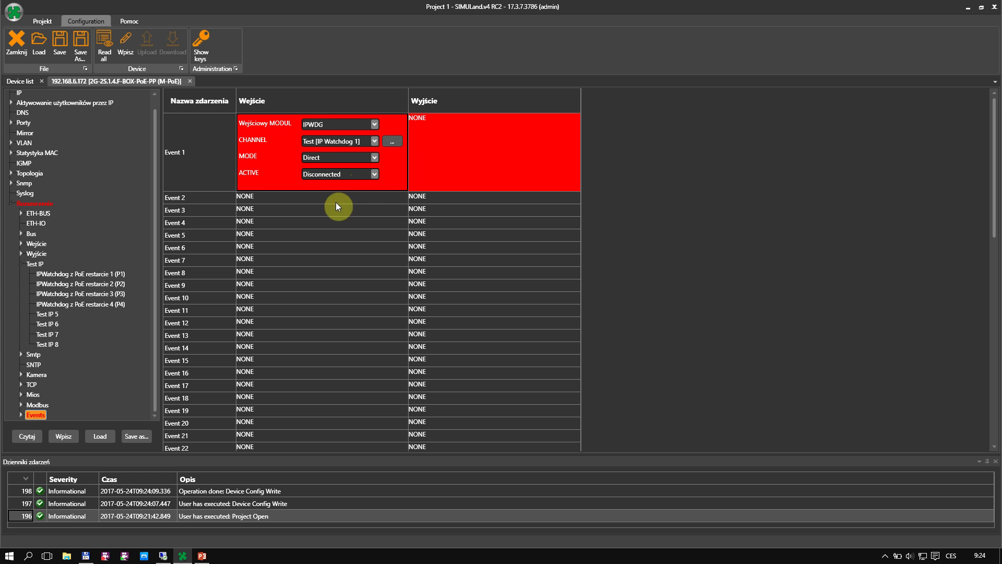
Set Event 1's output to the RELAY module on OUT1 in Set/Reset mode and write the configuration to the device.
{"action": "left_click", "coordinate": [428, 155]}
{"action": "left_click", "coordinate": [504, 126]}
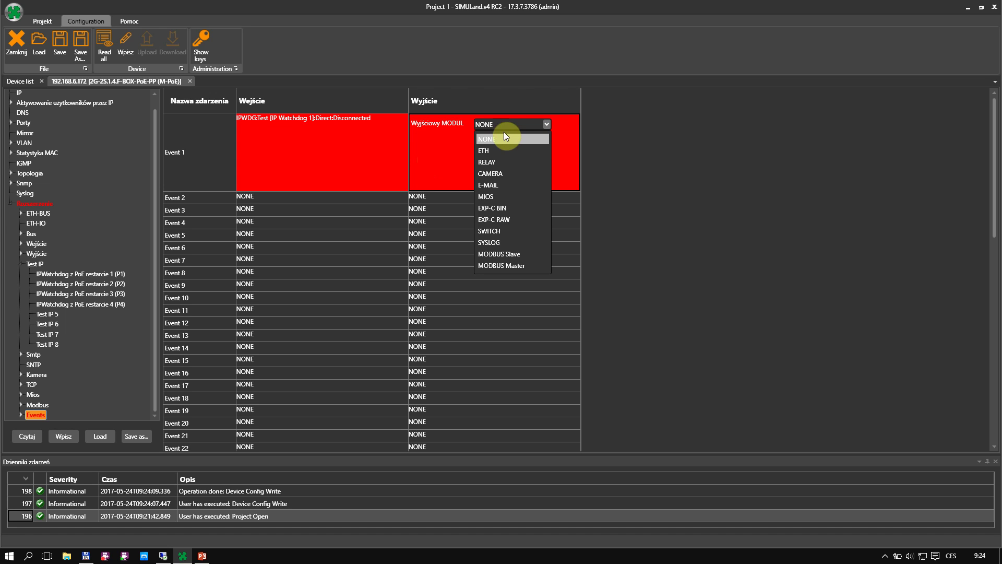
{"action": "left_click", "coordinate": [501, 161]}
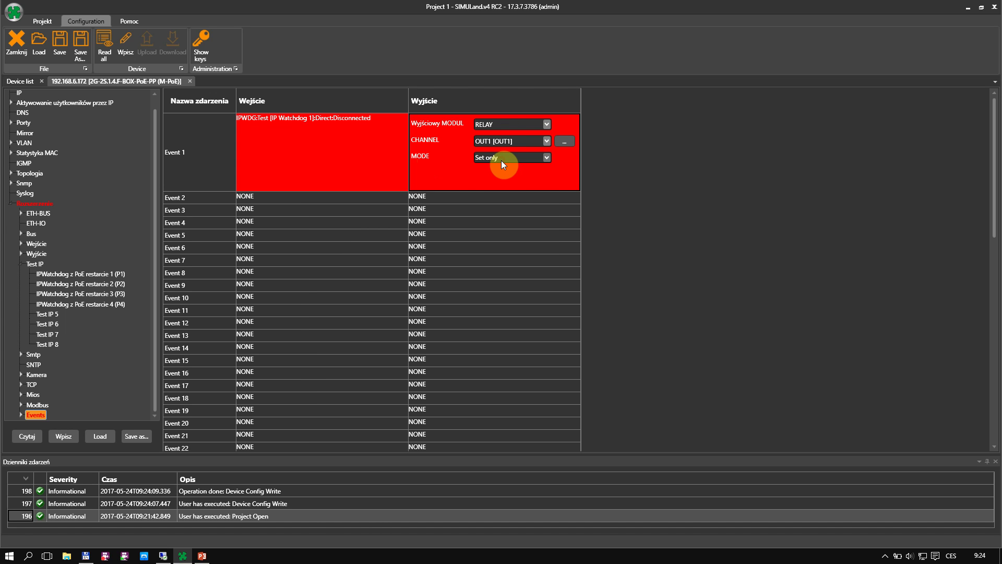
{"action": "left_click", "coordinate": [502, 163]}
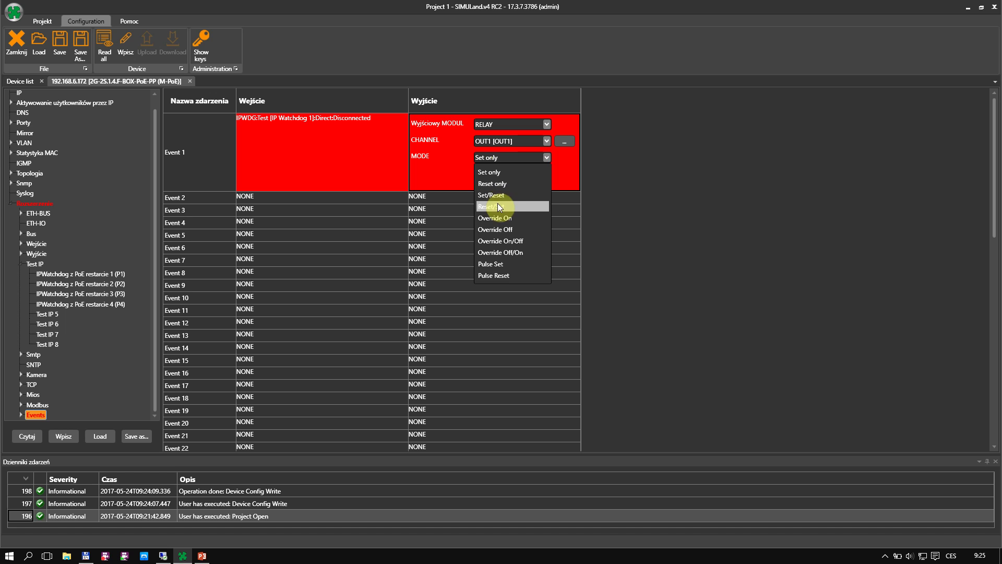
{"action": "left_click", "coordinate": [499, 195]}
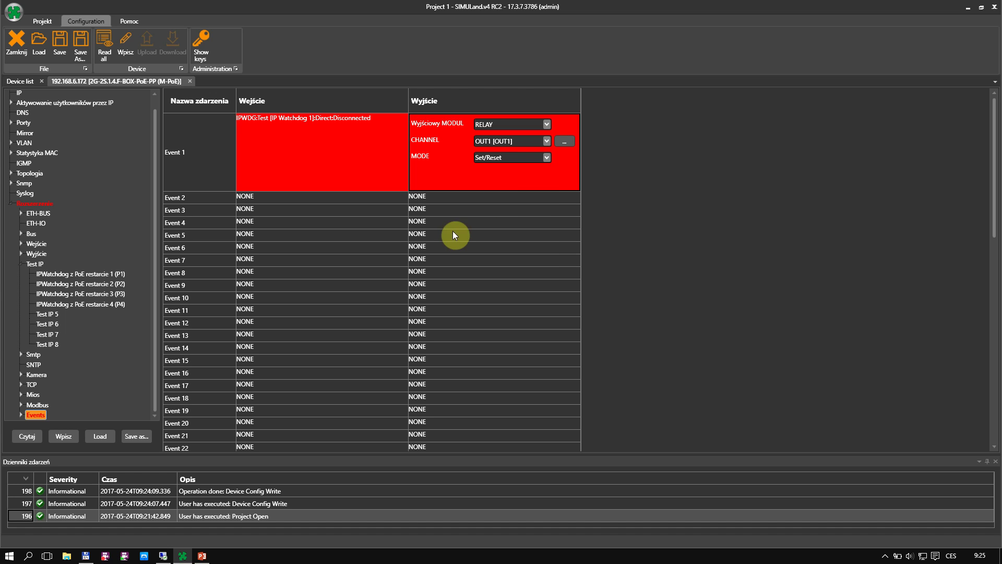
{"action": "left_click", "coordinate": [67, 437]}
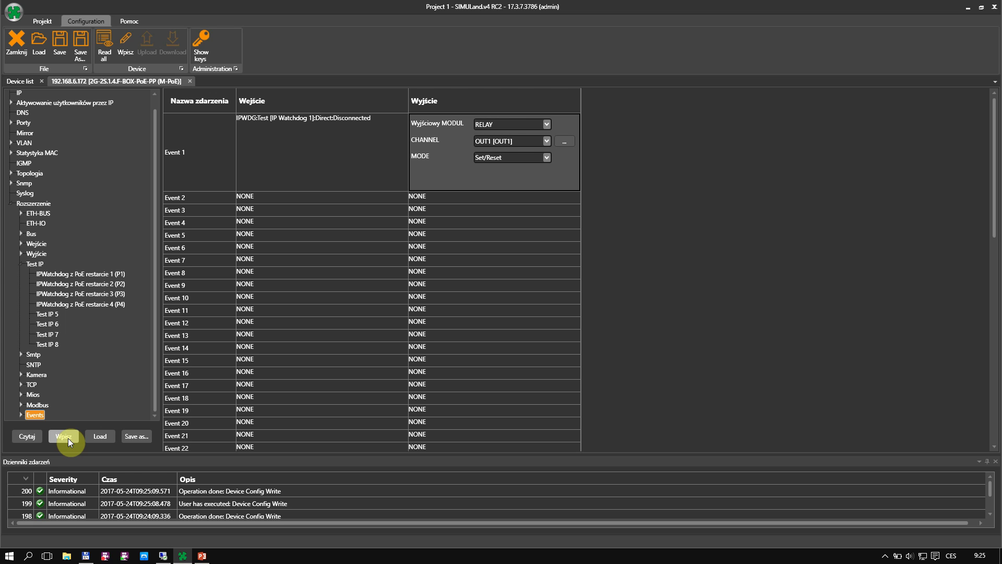
Open the output module choices for Event 1.
{"action": "left_click", "coordinate": [520, 123]}
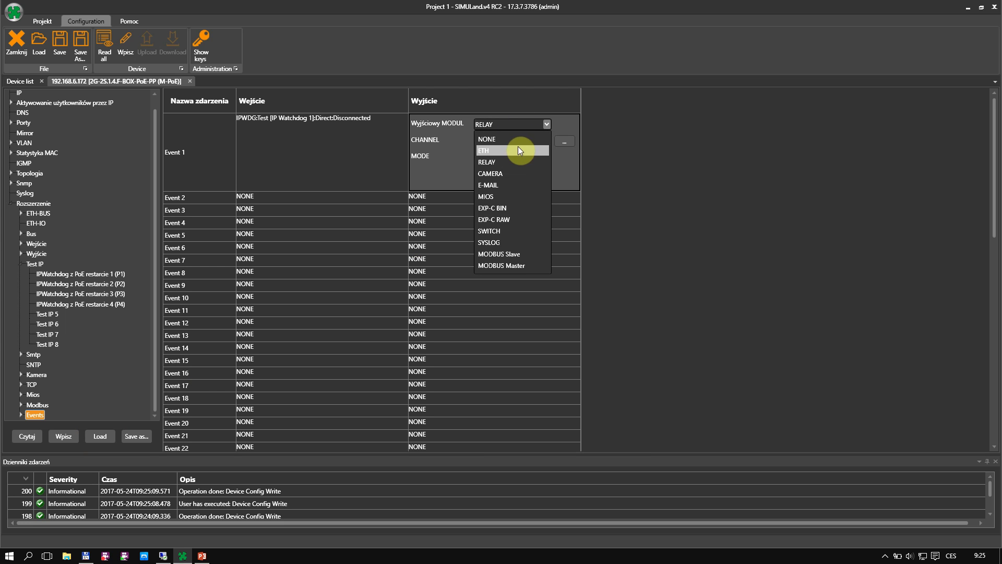